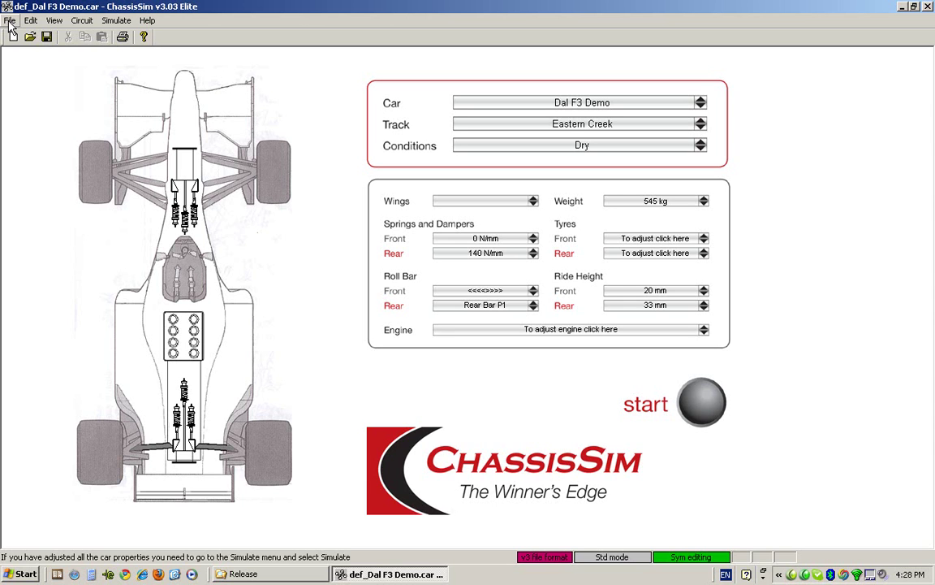
Load recent file BW_lmpc_bline1.car and open Simulate > Tyre force modelling
click(9, 21)
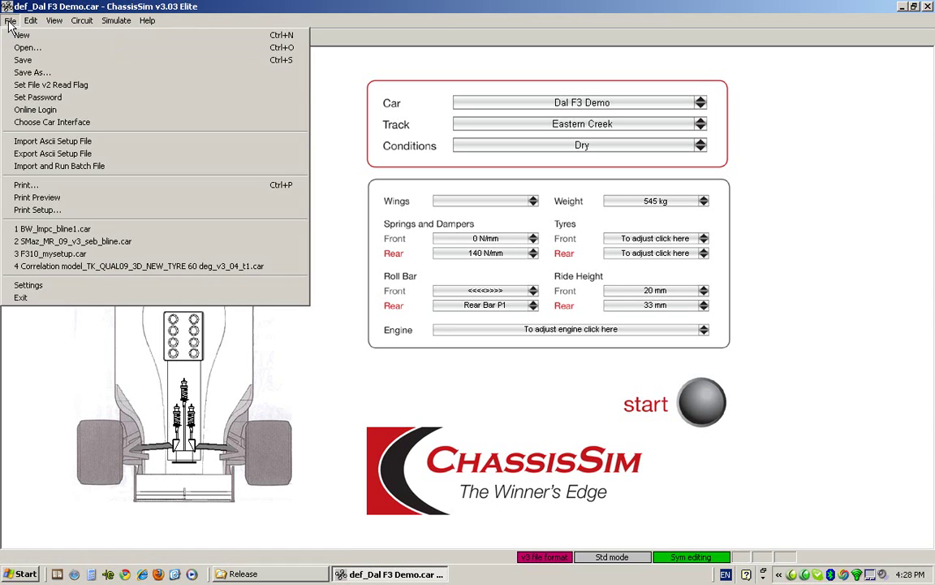
click(61, 230)
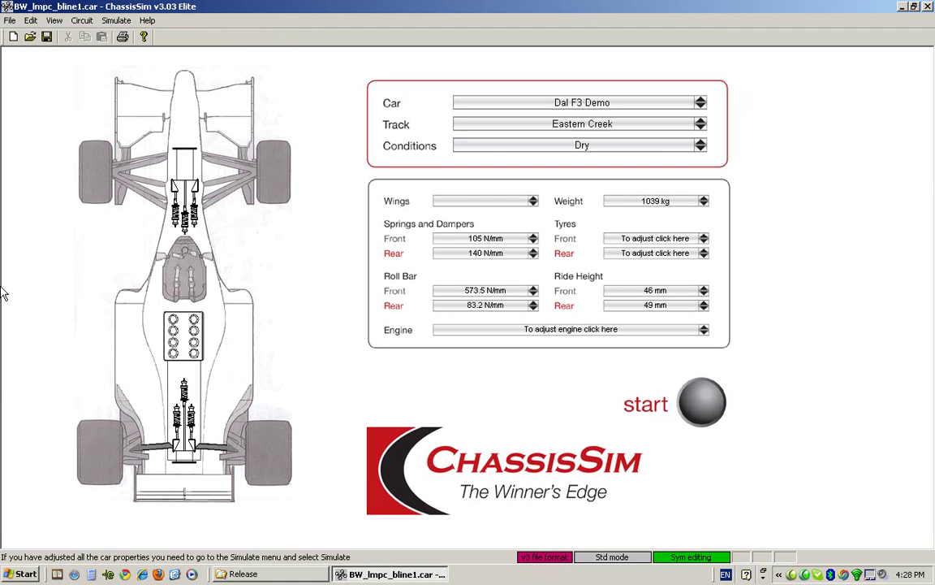
click(118, 20)
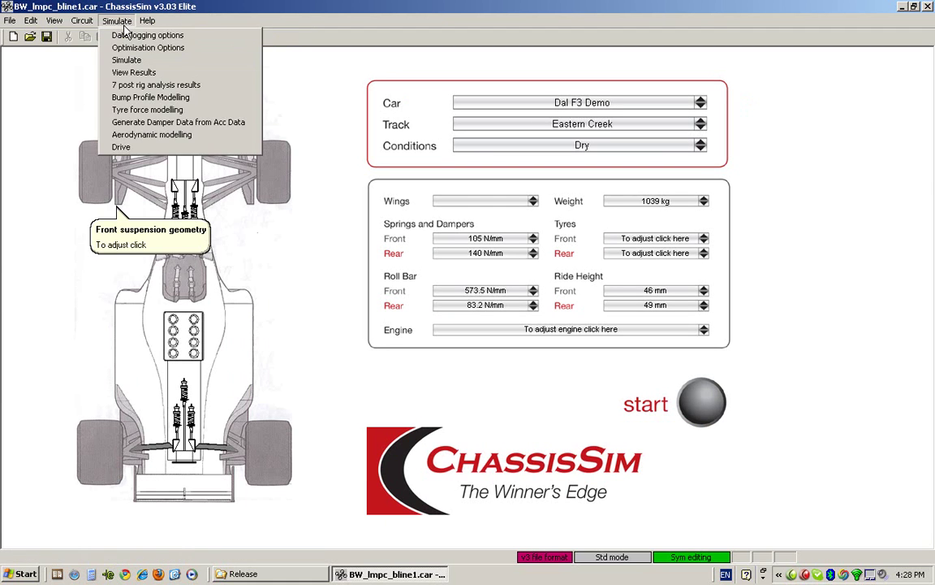
click(134, 110)
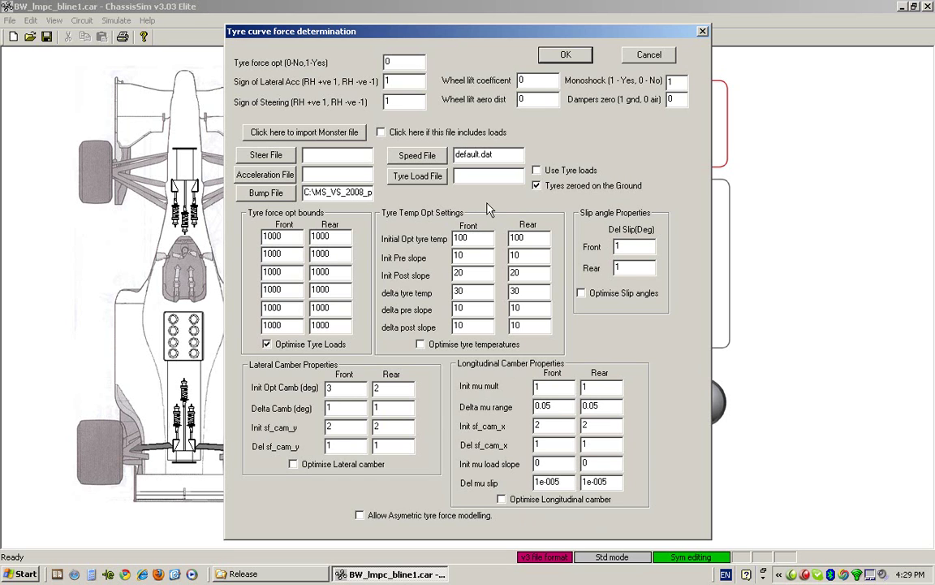
Choose bump_data.dat as the bump file, listing Data files (*.dat) in the Open dialog
click(281, 196)
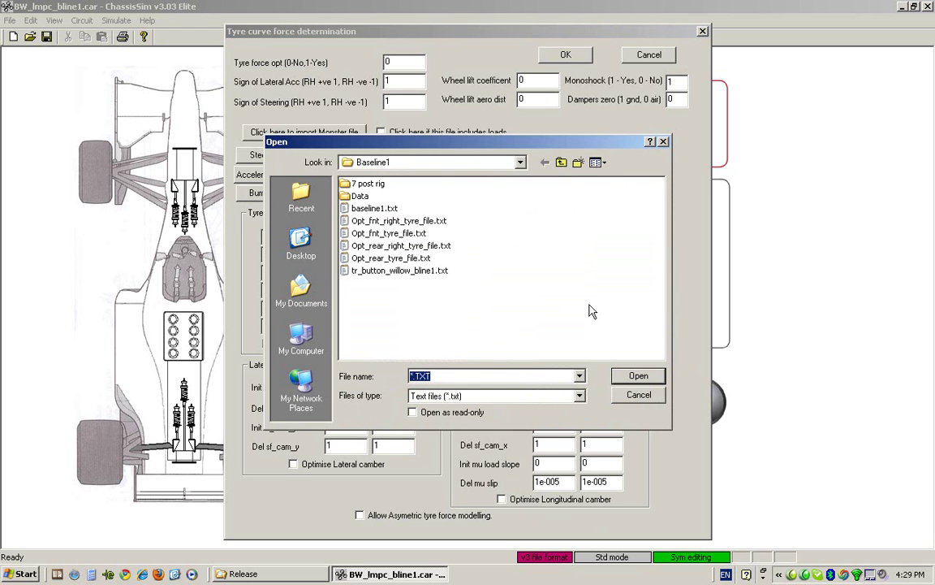
click(580, 396)
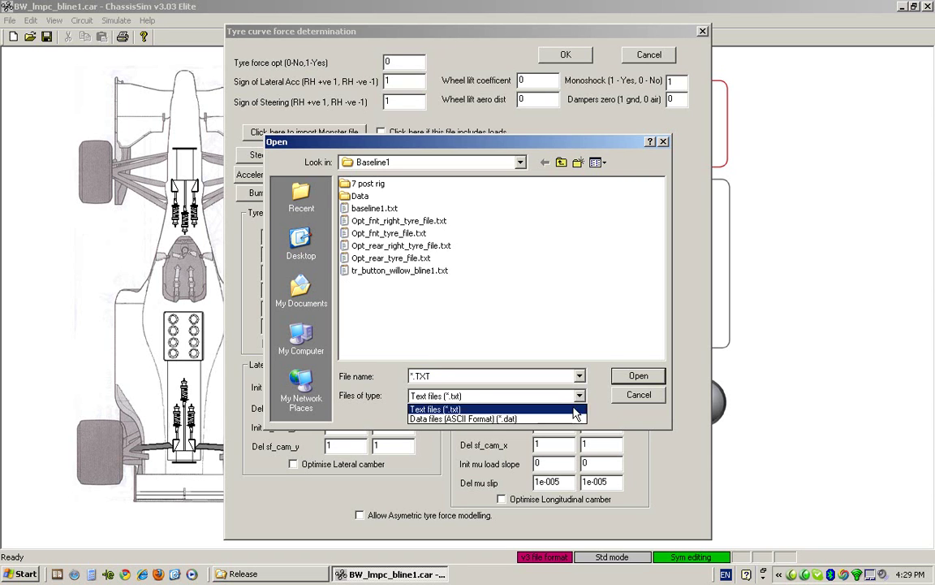
click(568, 422)
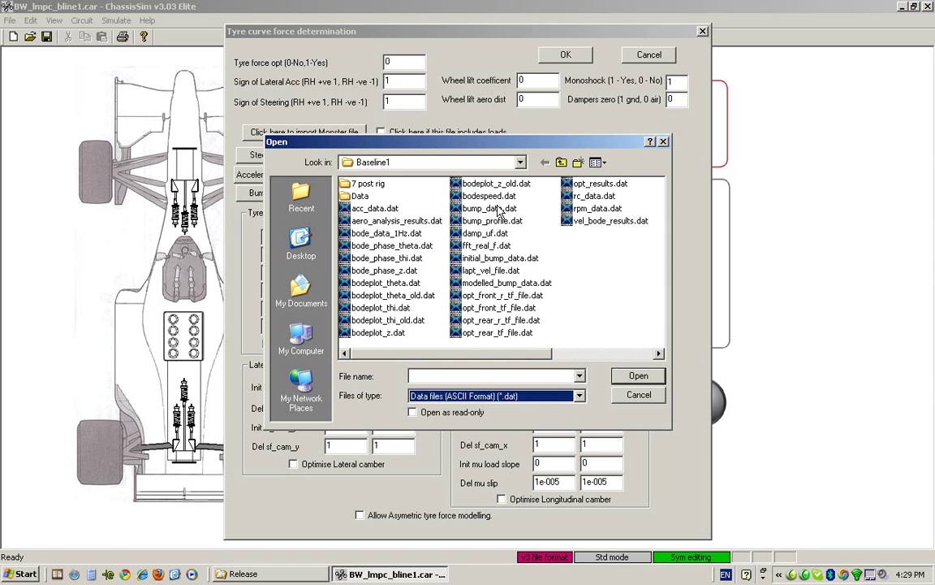
double_click(452, 206)
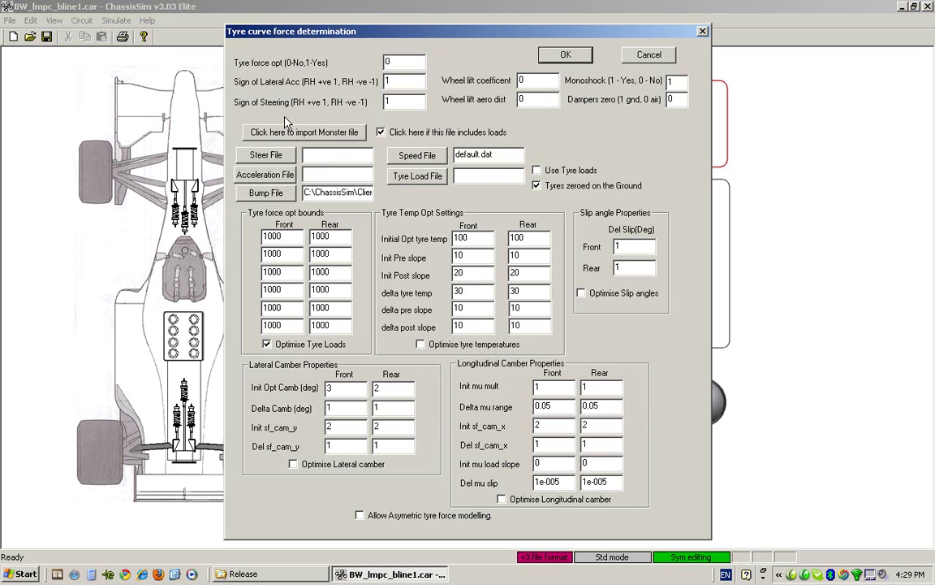
Leave the includes-loads option unticked and import baseline1.txt as the Monster file
click(438, 137)
click(438, 136)
click(314, 134)
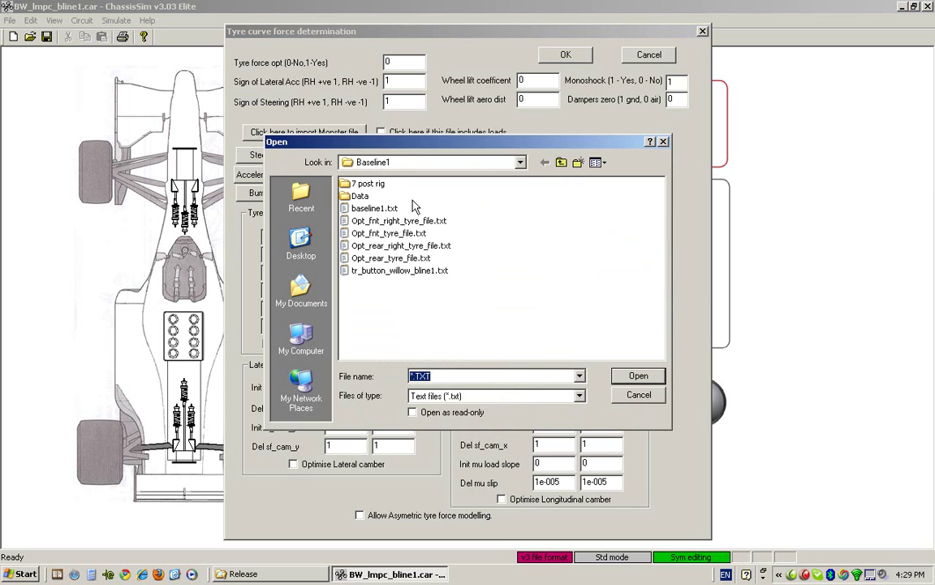
double_click(372, 208)
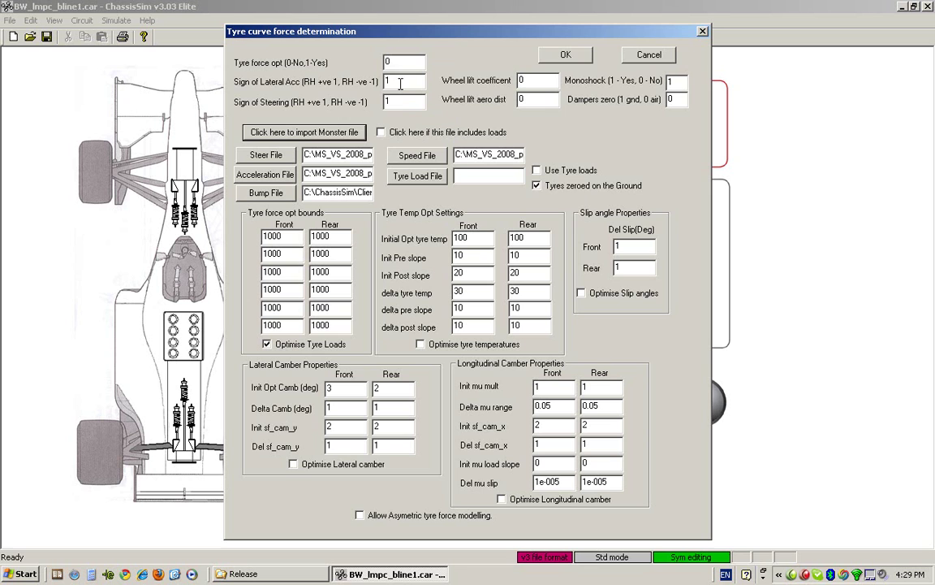
Set Sign of Steering and Sign of Lateral Acc to -1 and Tyre force opt to 1
click(399, 96)
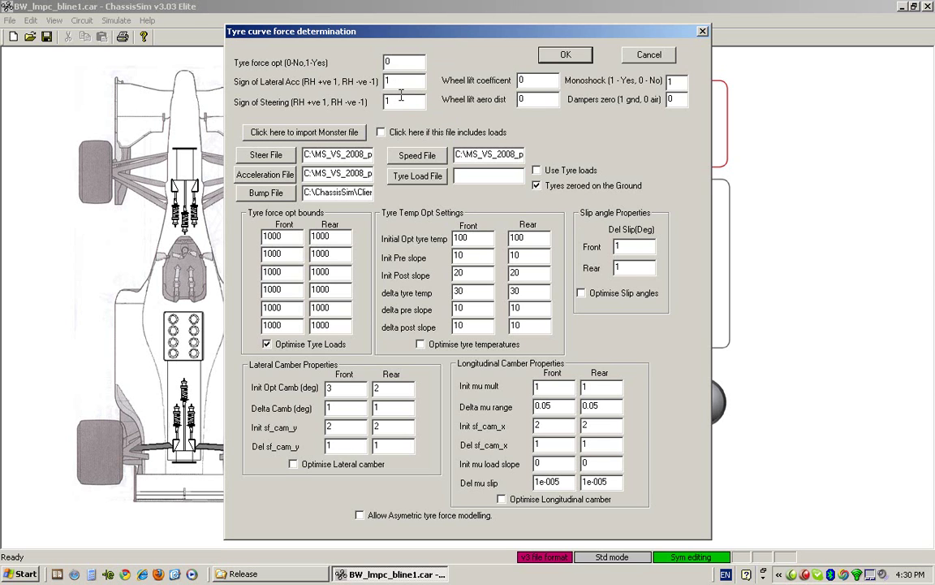
click(402, 80)
key(Tab)
text(1)
Tick Use Tyre loads and confirm the front force bounds remain 1000
click(558, 174)
double_click(271, 236)
double_click(265, 253)
key(shift+Tab)
double_click(238, 327)
Tick Optimise tyre temperatures and Optimise Slip angles, checking the temperature and slip values
click(481, 236)
double_click(459, 255)
click(419, 343)
click(611, 300)
click(636, 269)
Tick Optimise Lateral camber, keeping Init Opt Camb 3, Delta Camb and sf_cam_y values
click(346, 390)
key(Tab)
click(294, 466)
drag(347, 391, 314, 387)
double_click(329, 408)
click(341, 431)
click(330, 443)
click(615, 387)
key(shift+Tab)
key(Tab)
key(Tab)
key(Tab)
click(599, 461)
drag(540, 482, 582, 481)
click(575, 55)
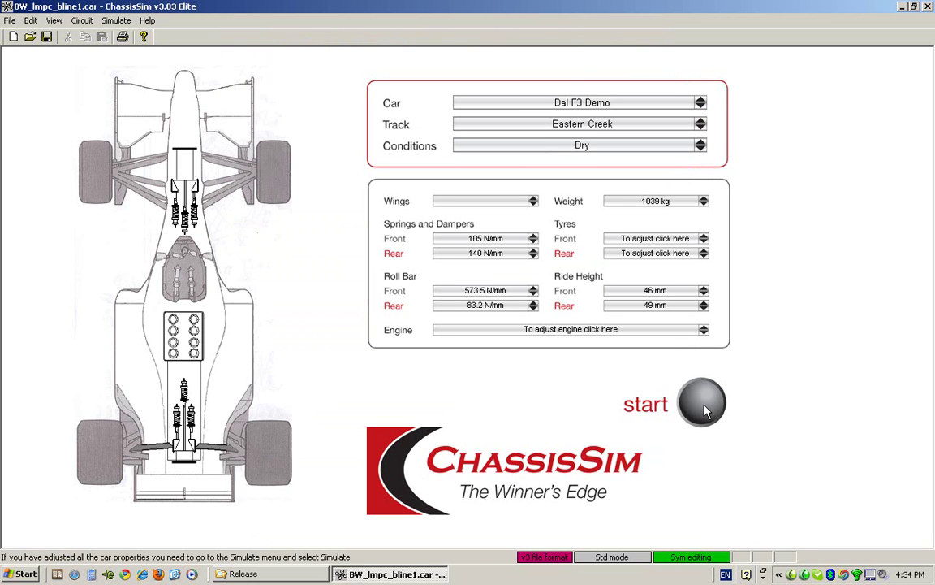
click(703, 406)
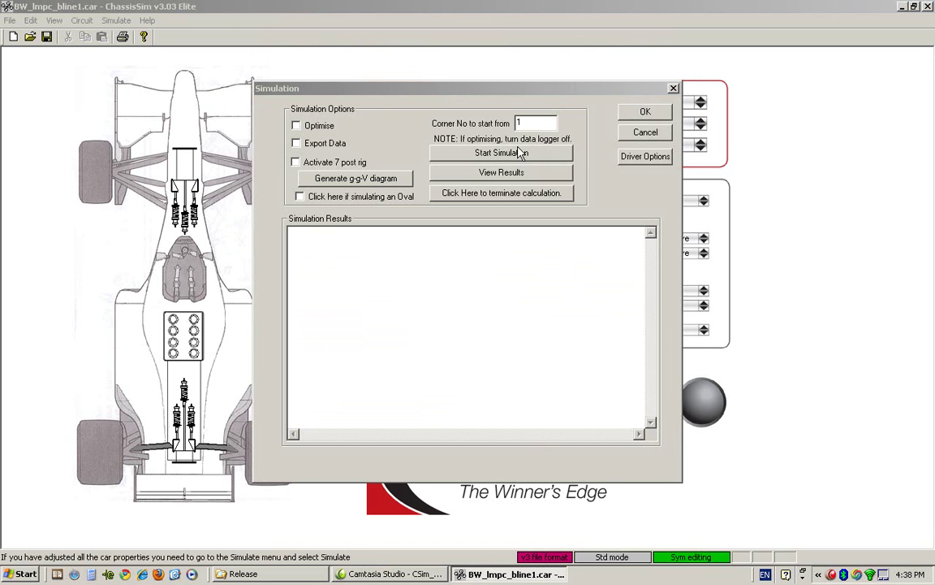
click(636, 132)
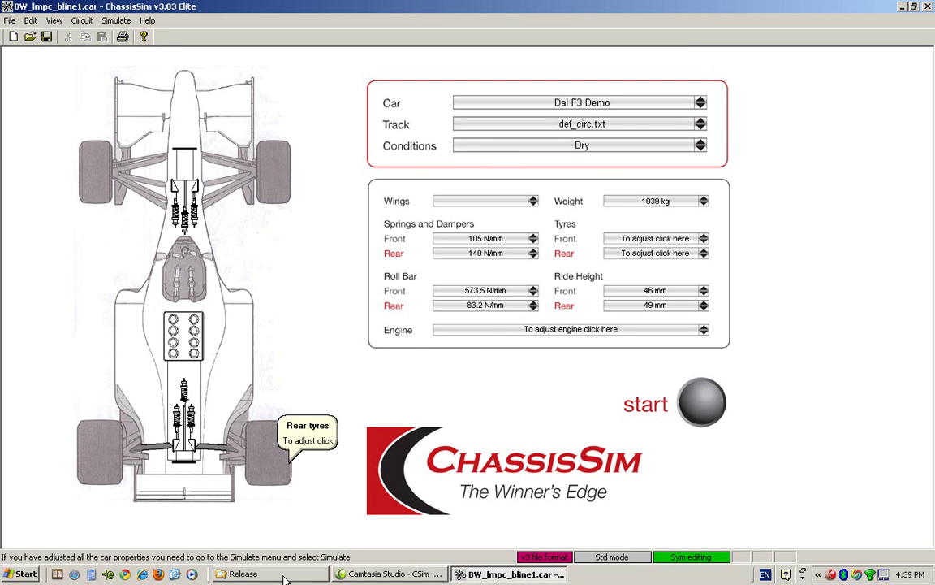
Expand ChassisSim > Clients > SupaLoc > OF_01_04_10 in the Folders tree and select Albert Park
click(243, 574)
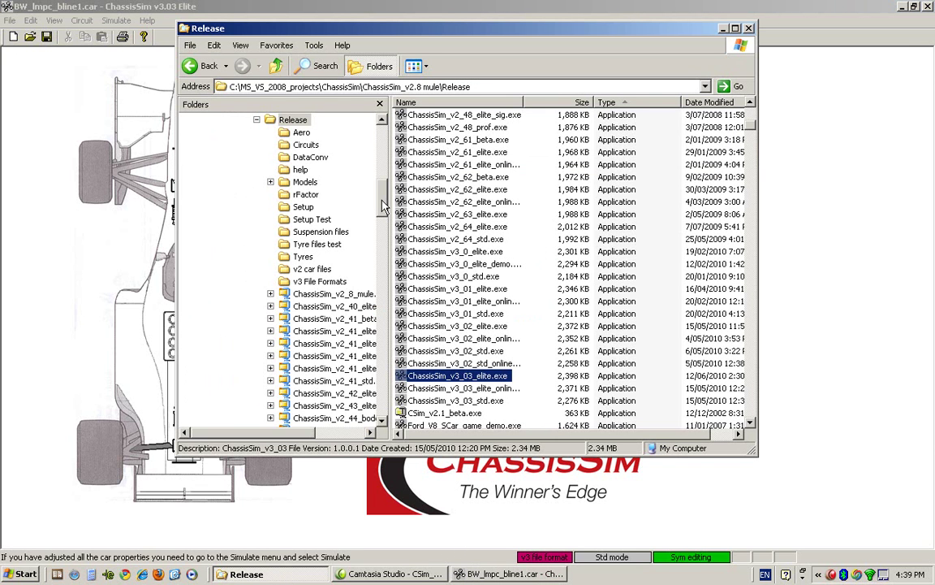
scroll(382, 185, up, 4)
drag(382, 185, 382, 140)
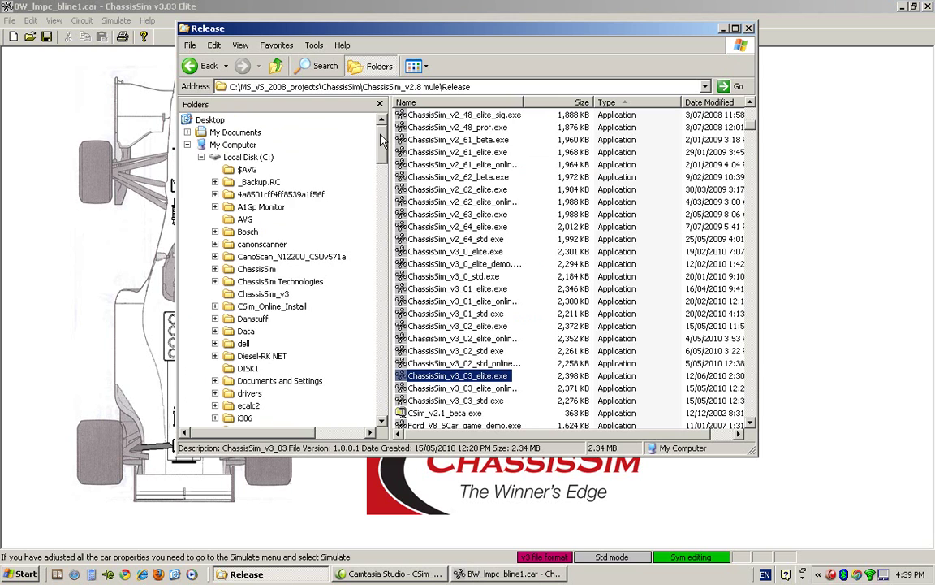
scroll(345, 130, down, 5)
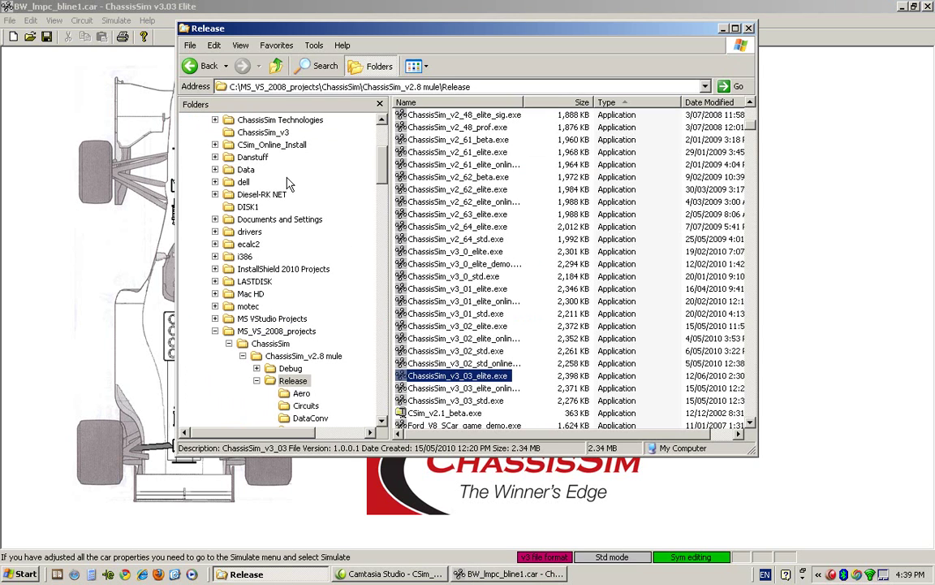
drag(381, 180, 384, 169)
click(215, 226)
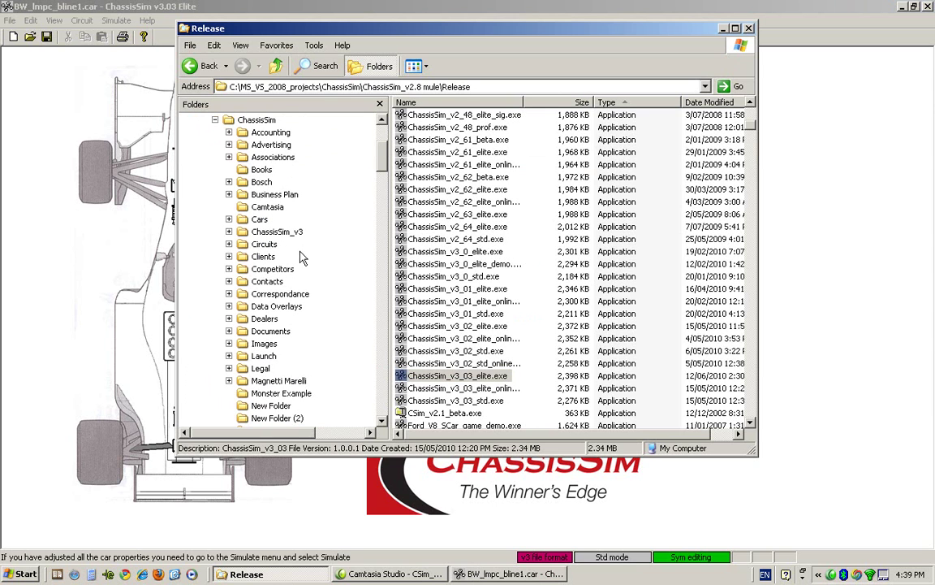
click(229, 257)
drag(385, 159, 387, 165)
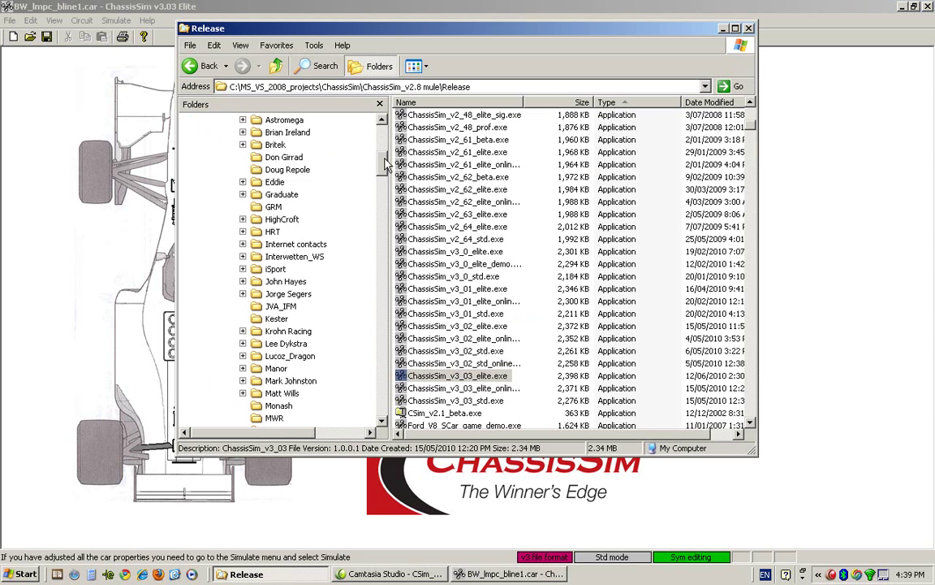
scroll(349, 162, down, 9)
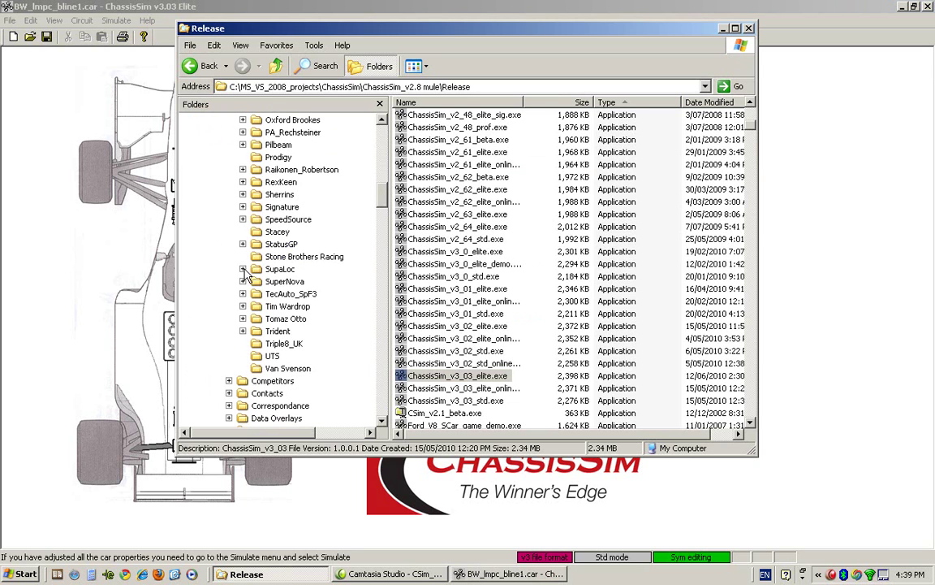
click(242, 268)
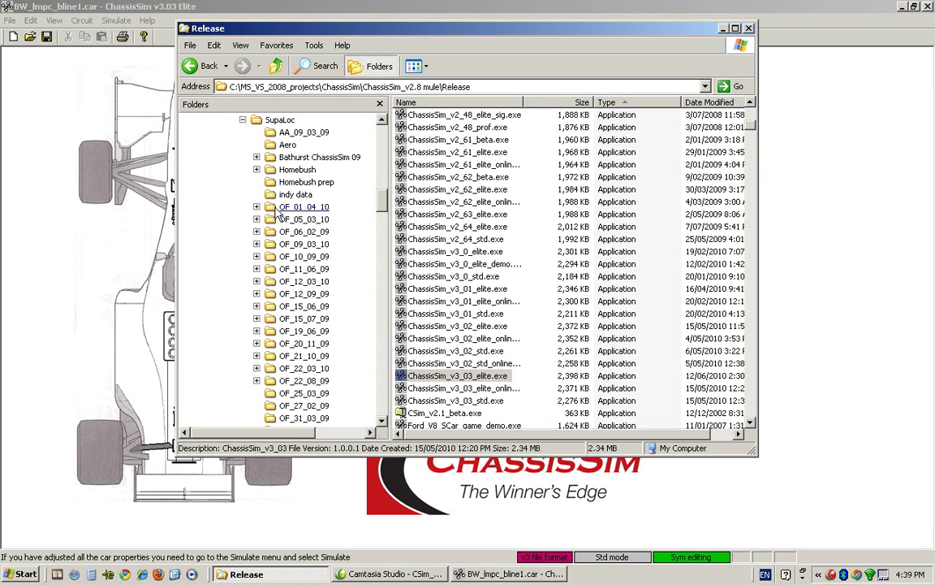
click(257, 207)
click(313, 219)
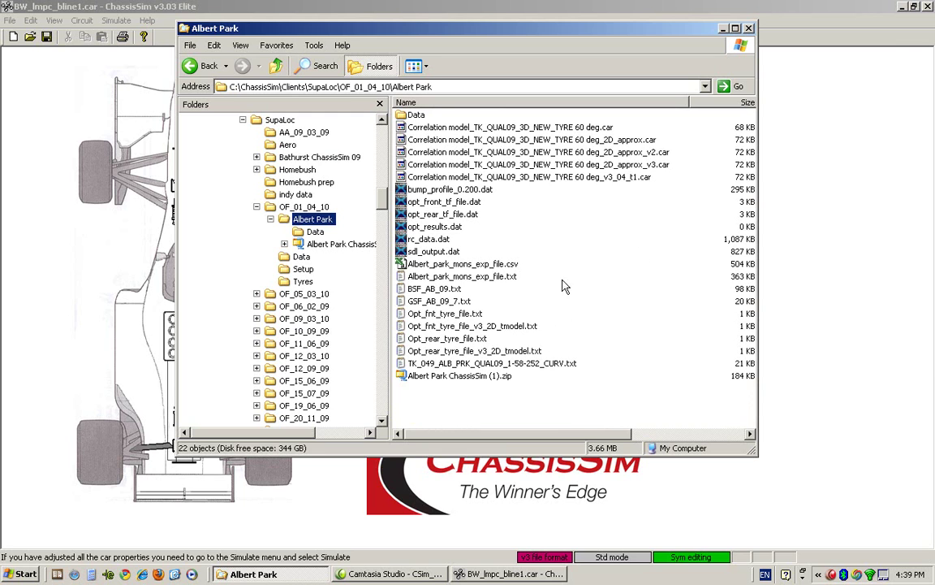
Open Opt_rear_tyre_file.txt in Notepad and select its text to review the optimised values
double_click(446, 338)
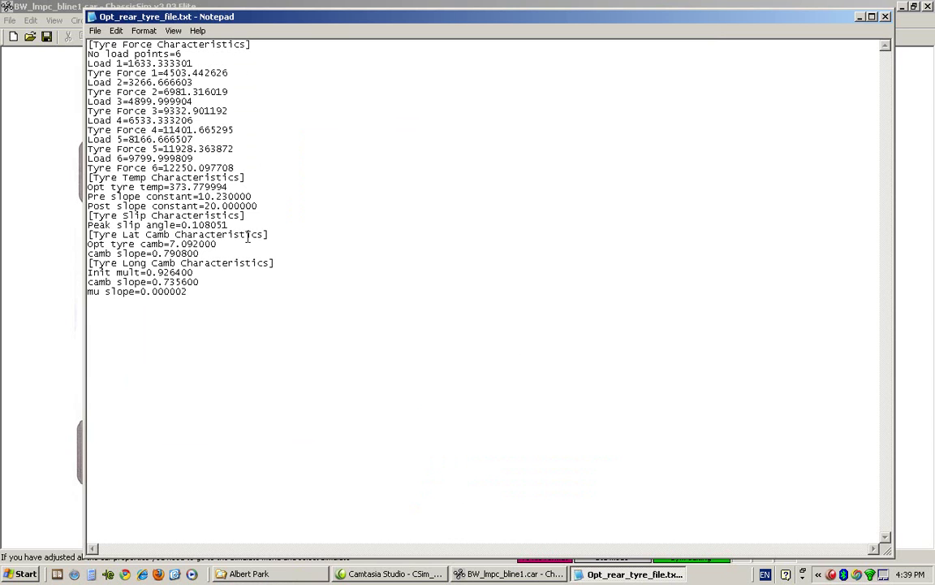
drag(201, 293, 92, 46)
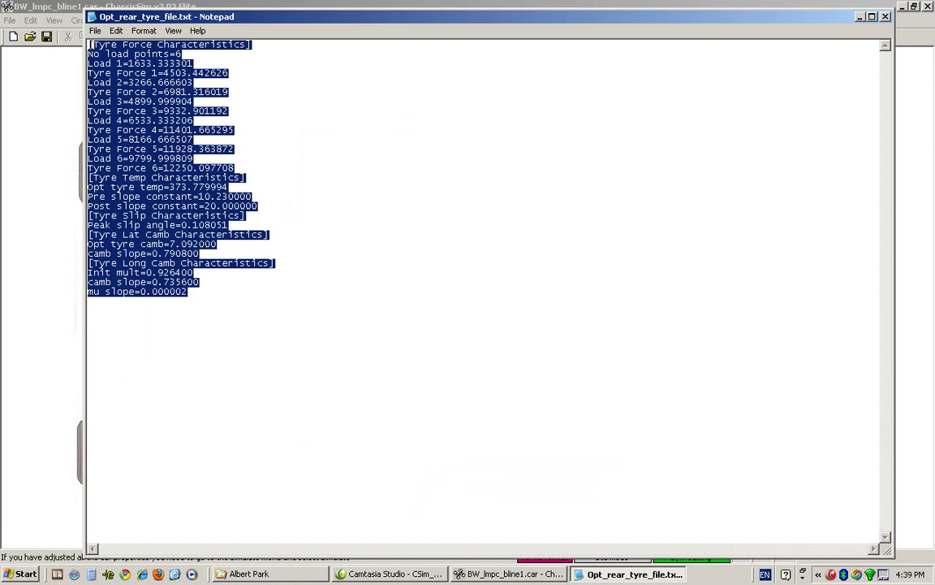
click(326, 221)
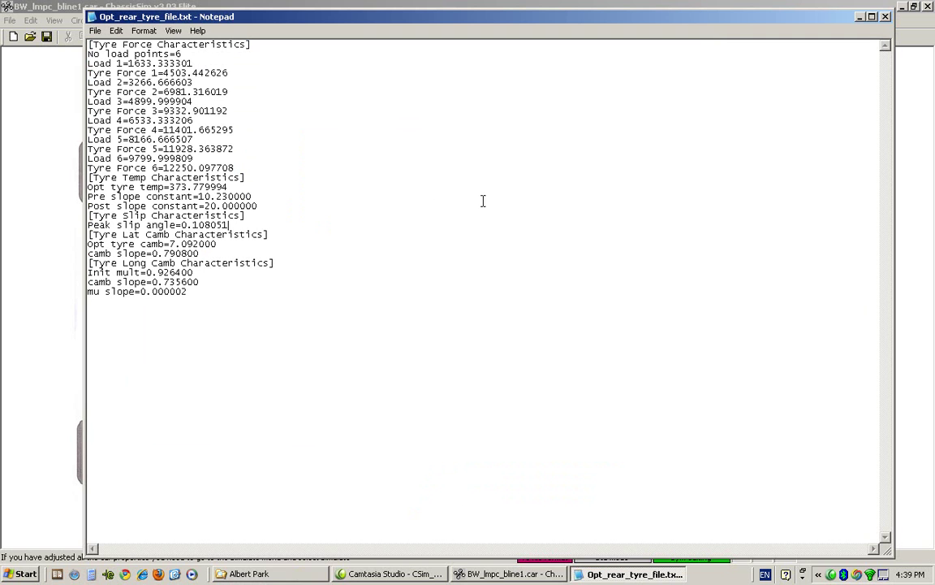
Close Notepad and the Albert Park window, then open Tyre Properties v3 for the front tyre
click(887, 18)
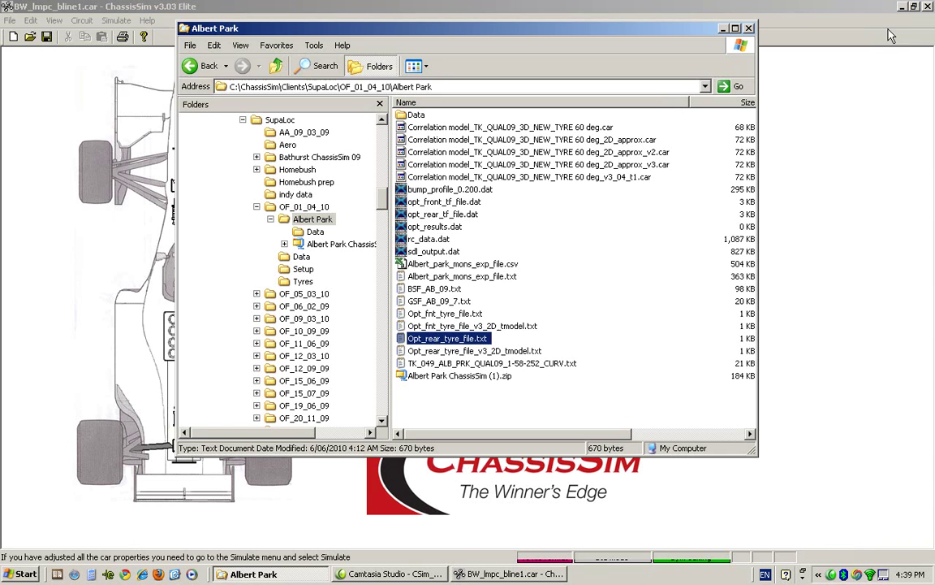
click(681, 20)
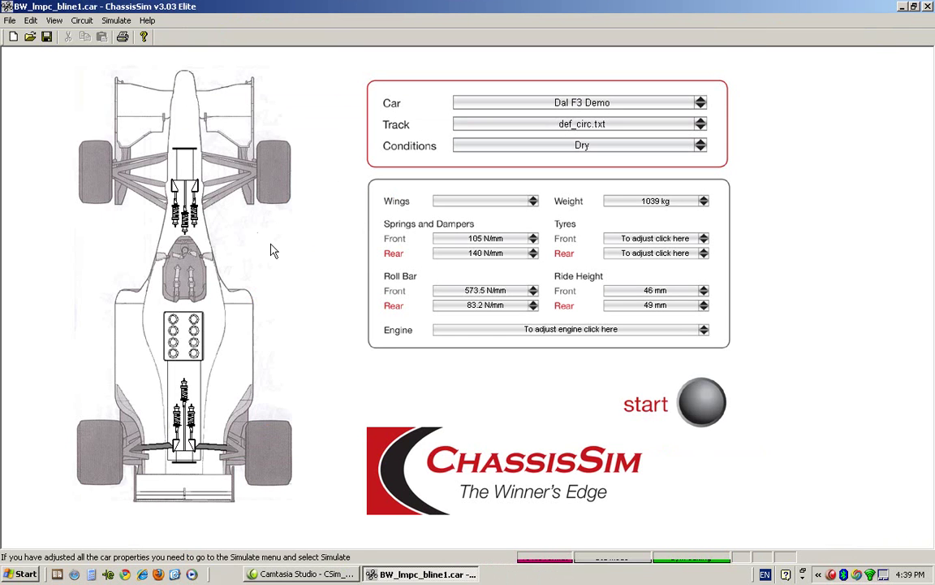
click(276, 179)
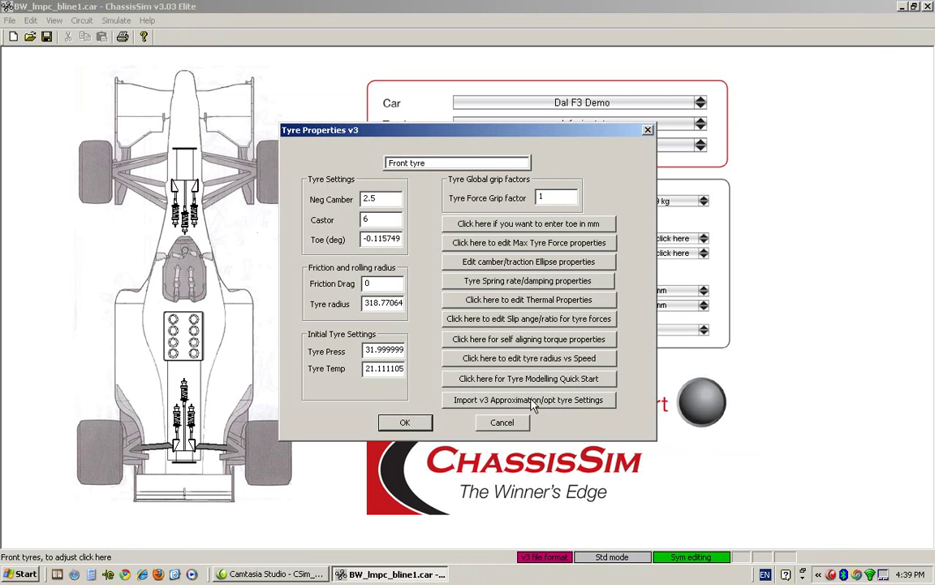
Choose Opt_rear_tyre_file.txt from the Baseline1 folder as the v3 approximation tyre settings file to import
click(531, 400)
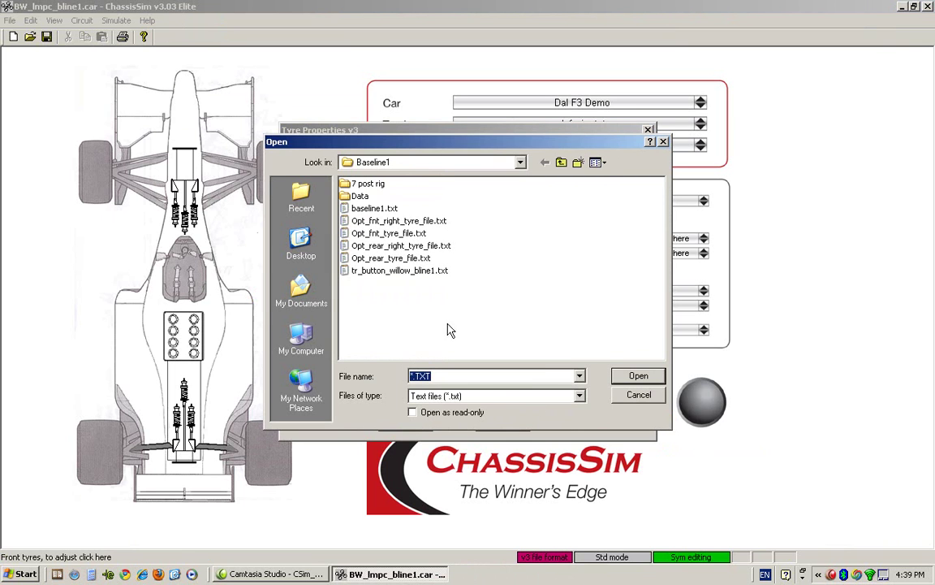
click(388, 259)
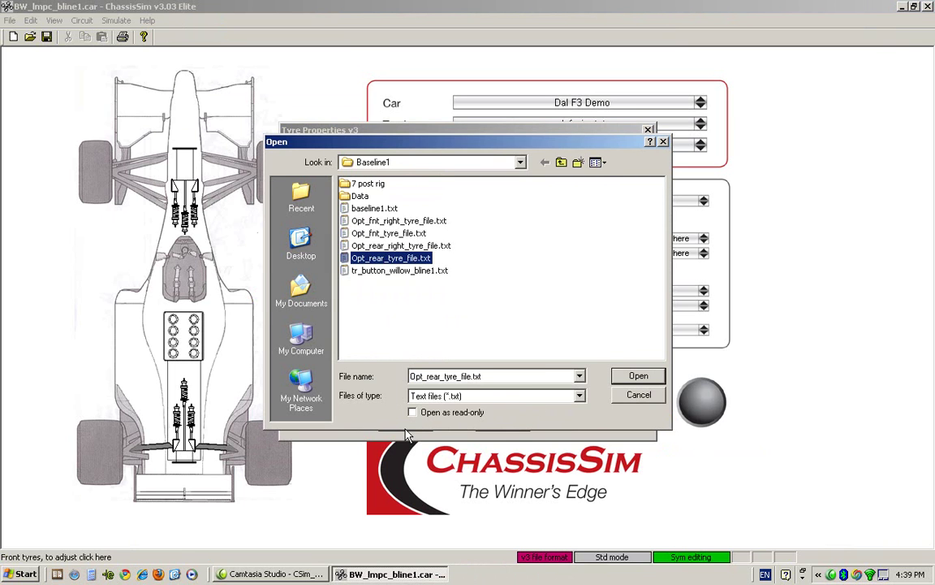